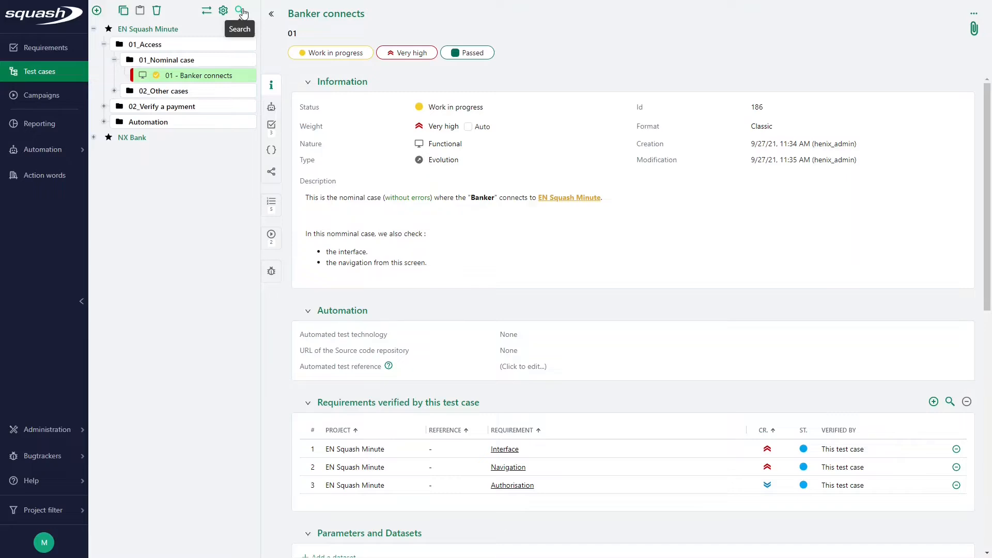
- Open the test case search and display the projects available for its perimeter
left_click(241, 10)
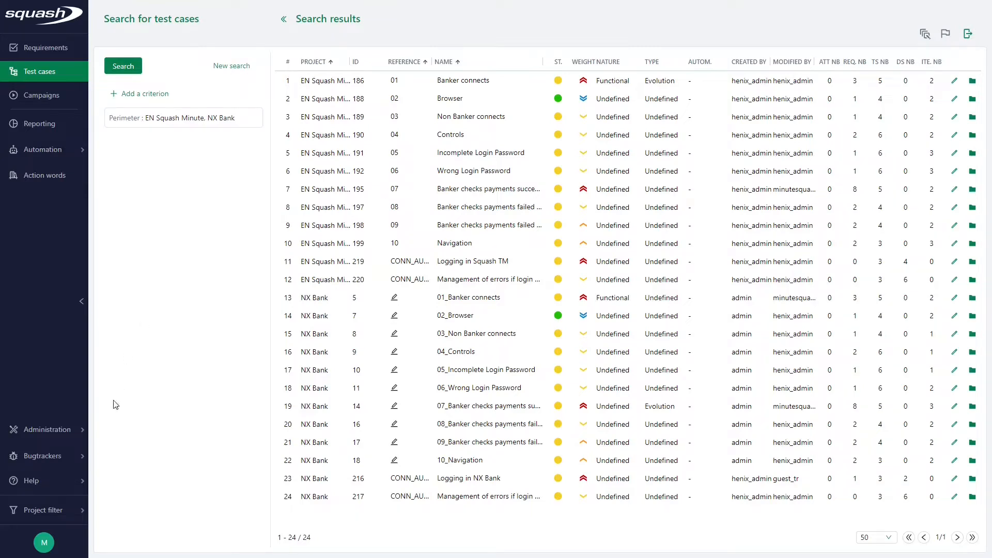
left_click(197, 122)
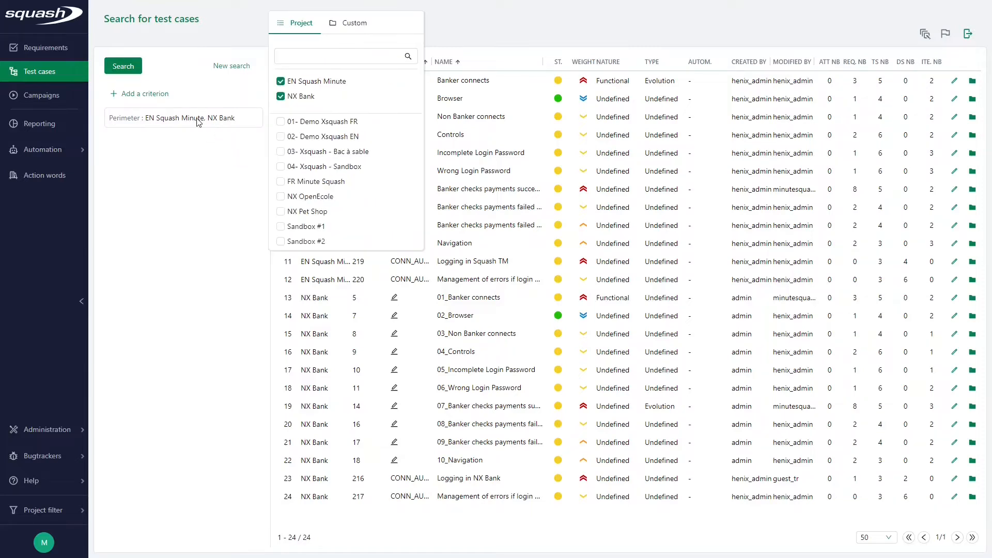
left_click(313, 136)
left_click(312, 82)
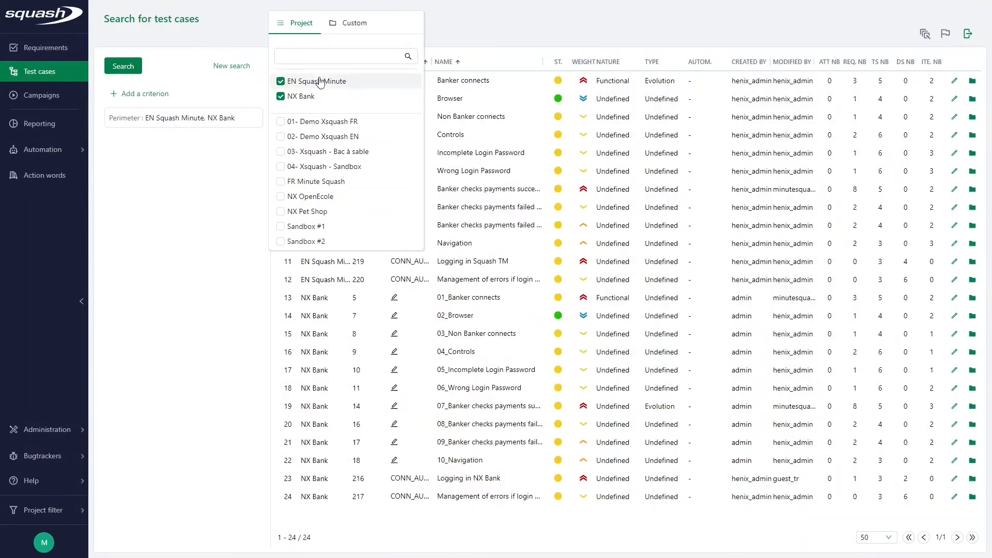
- Limit the search perimeter to the 01_Access folder of the EN Squash Minute project
left_click(354, 28)
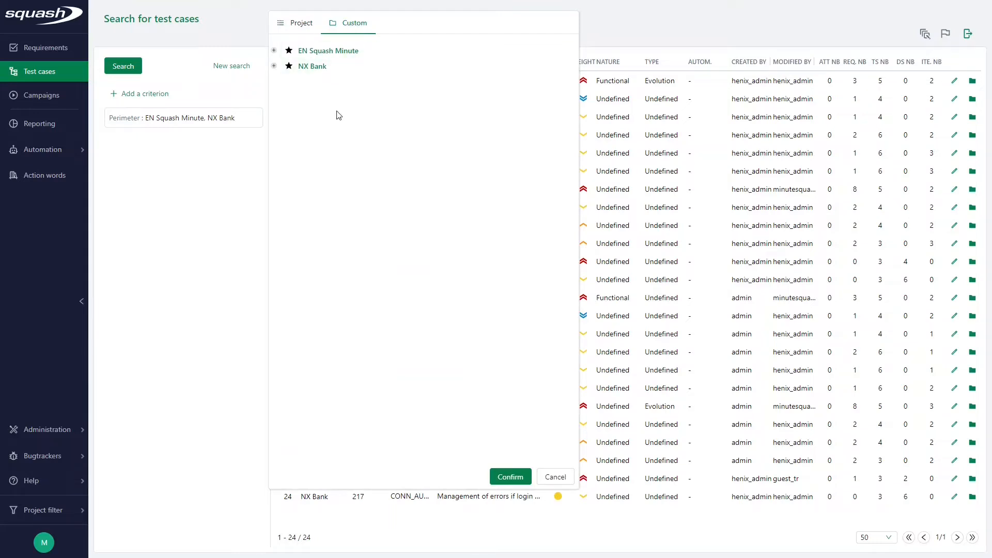
left_click(274, 51)
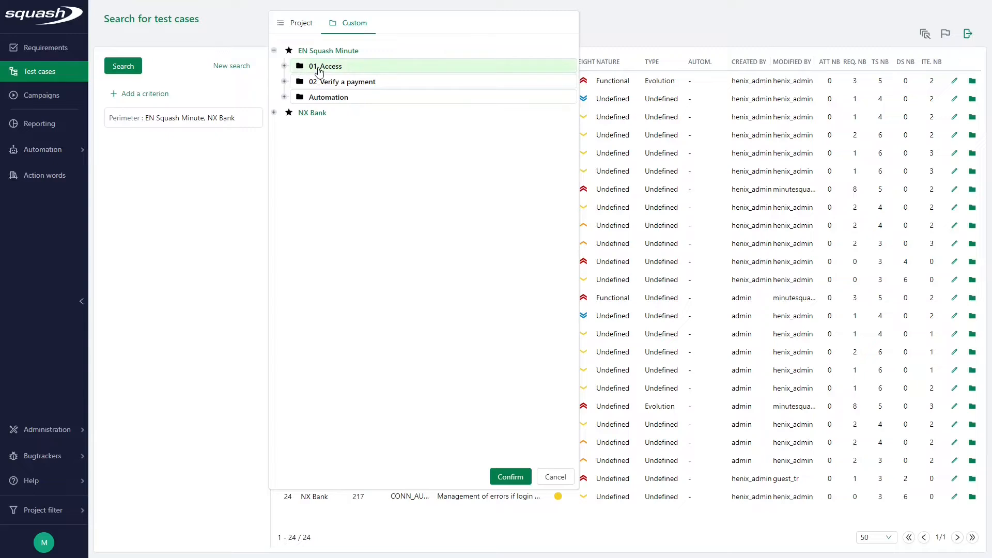
left_click(319, 69)
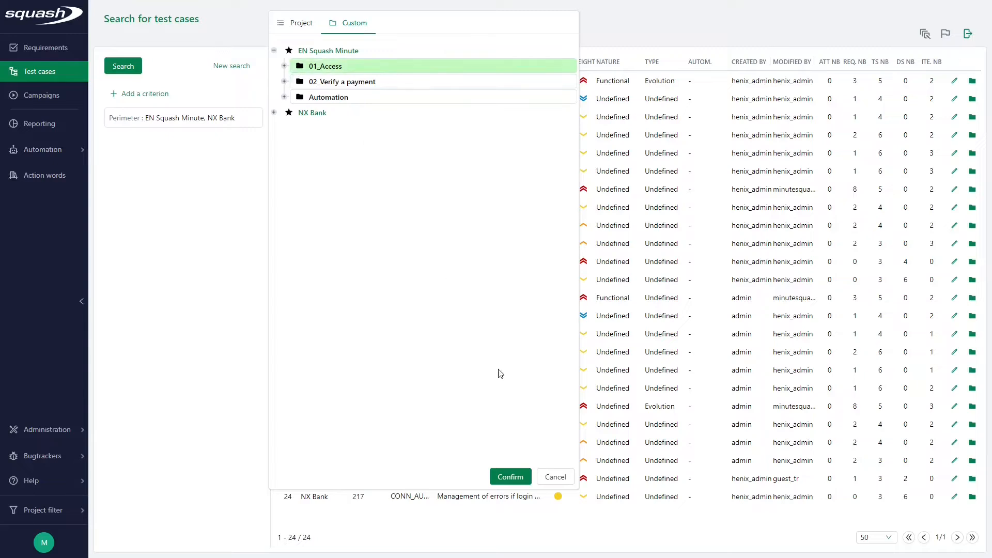
left_click(508, 478)
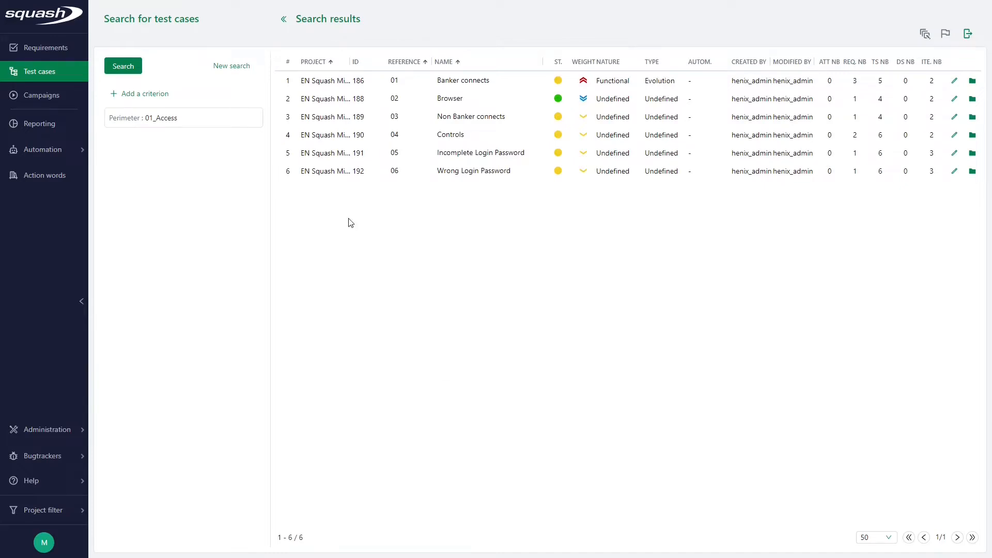
- Reset to a new search and add a Status criterion with the values Approved and Work in progress
left_click(233, 71)
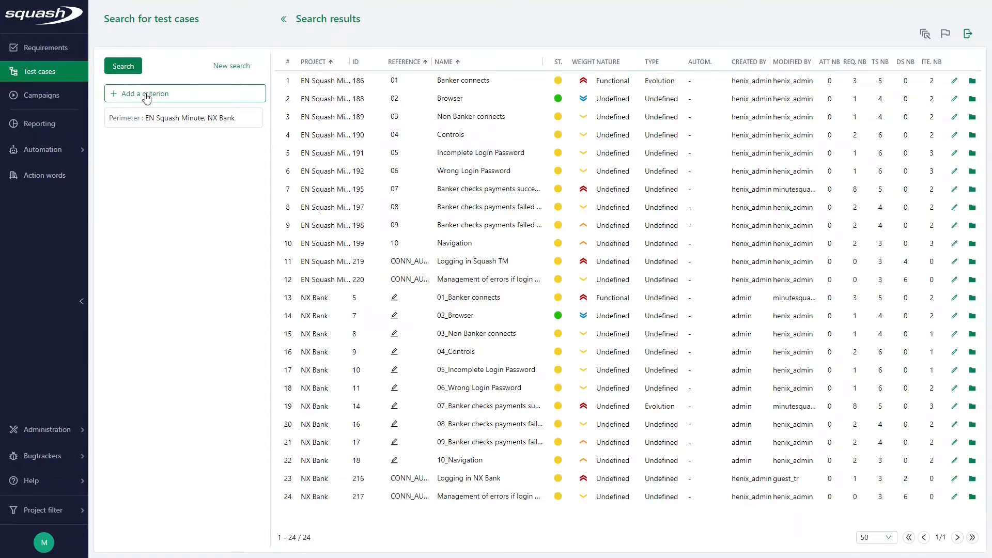
left_click(125, 97)
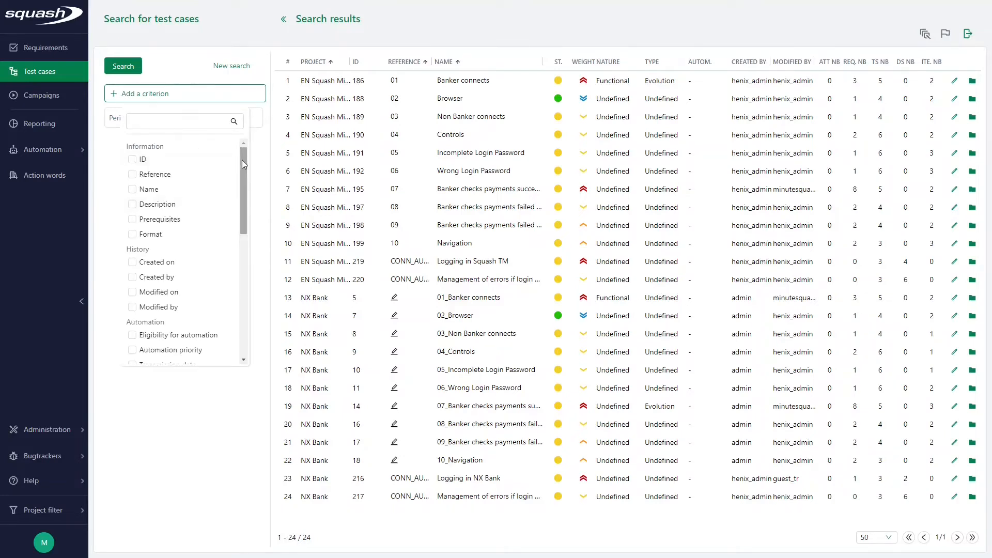
left_click_drag(246, 162, 240, 303)
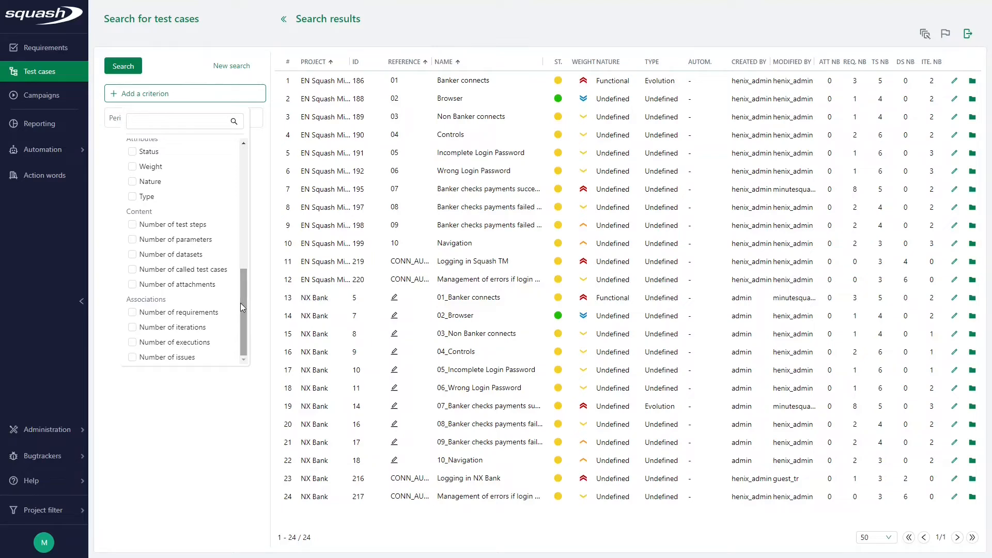
left_click(132, 152)
left_click(149, 201)
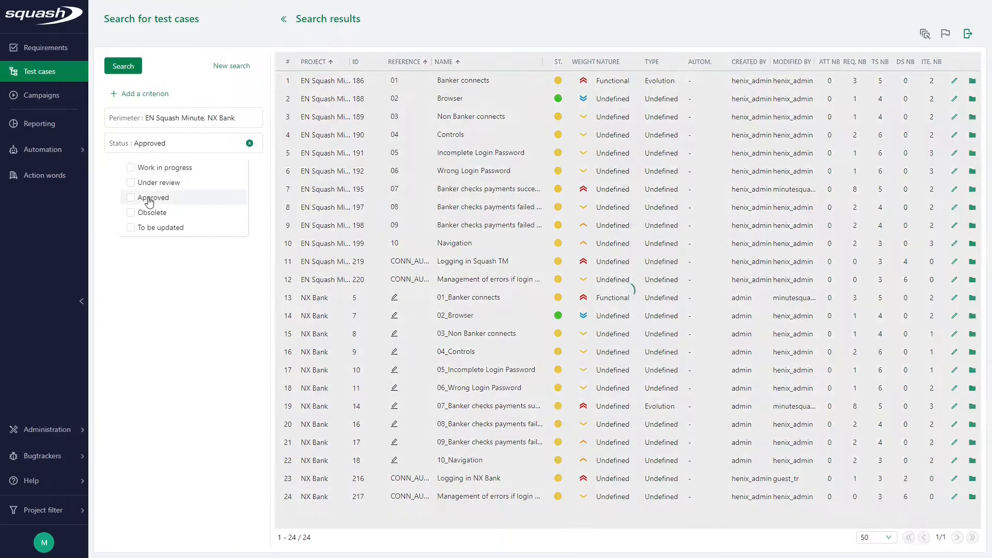
left_click(160, 168)
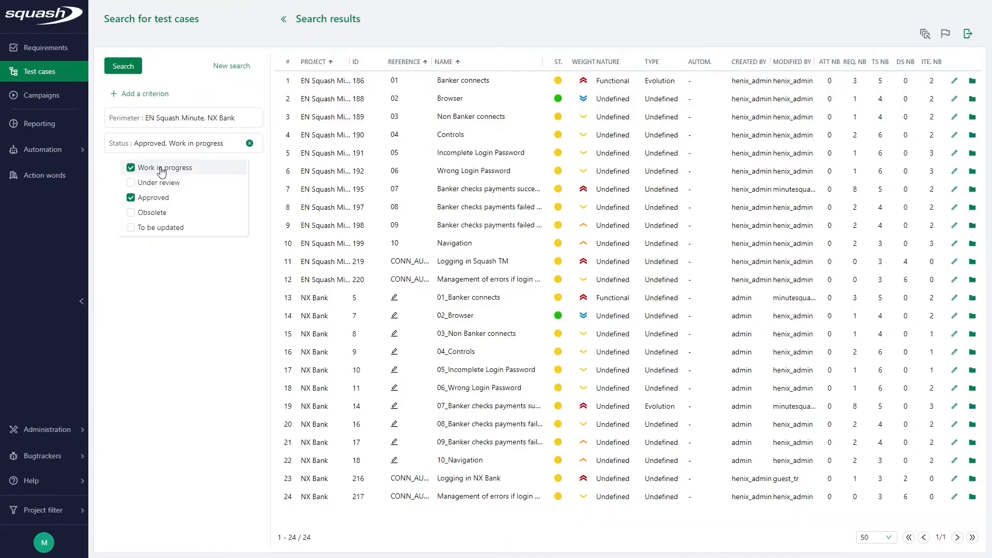
left_click(231, 259)
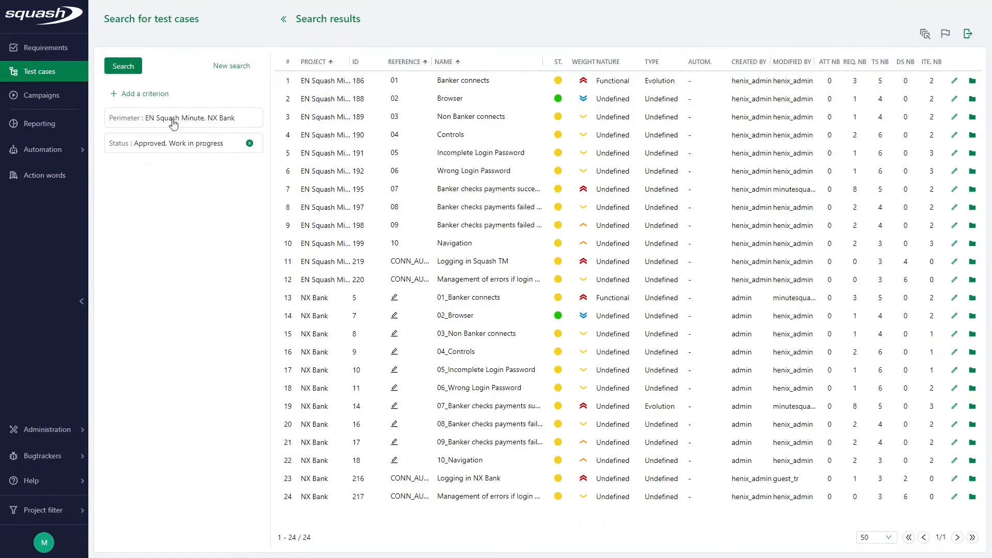
- Add a Weight criterion set to Very high to the test case search
left_click(153, 98)
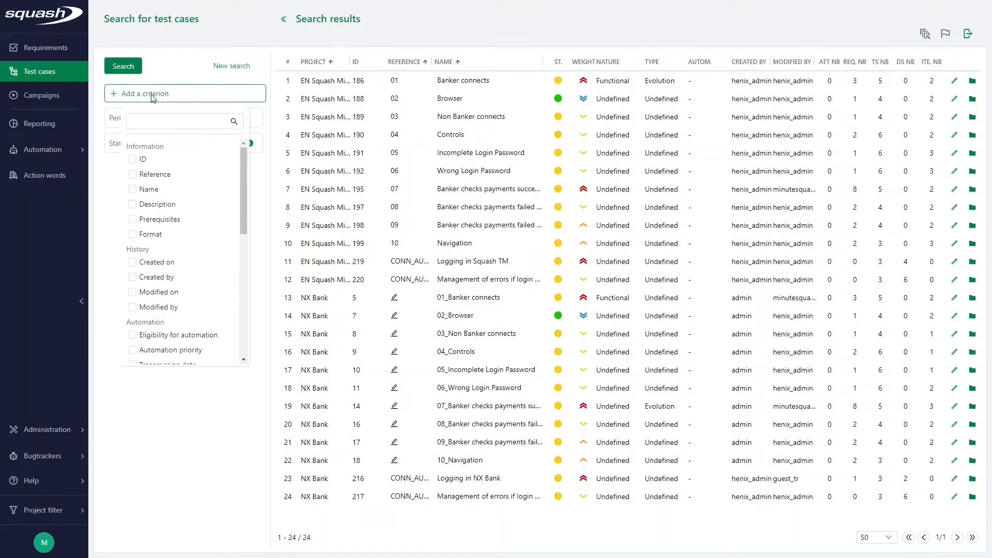
scroll(250, 241, "down", 2)
scroll(249, 242, "down", 3)
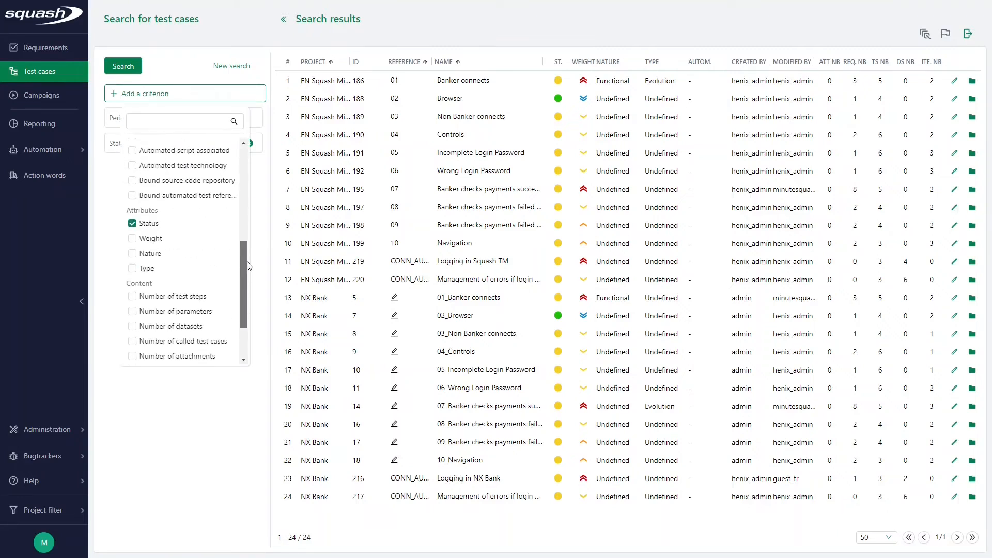
left_click(133, 239)
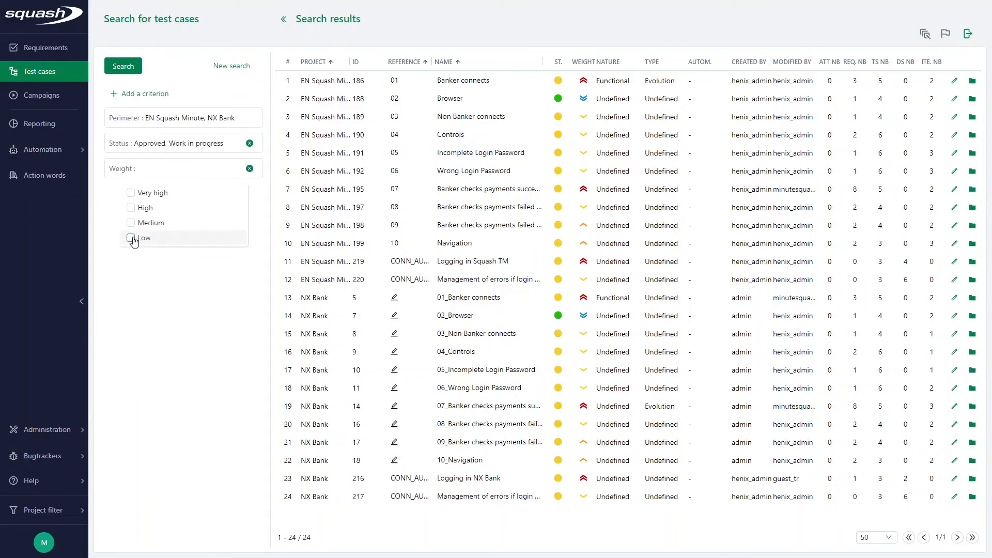
left_click(132, 194)
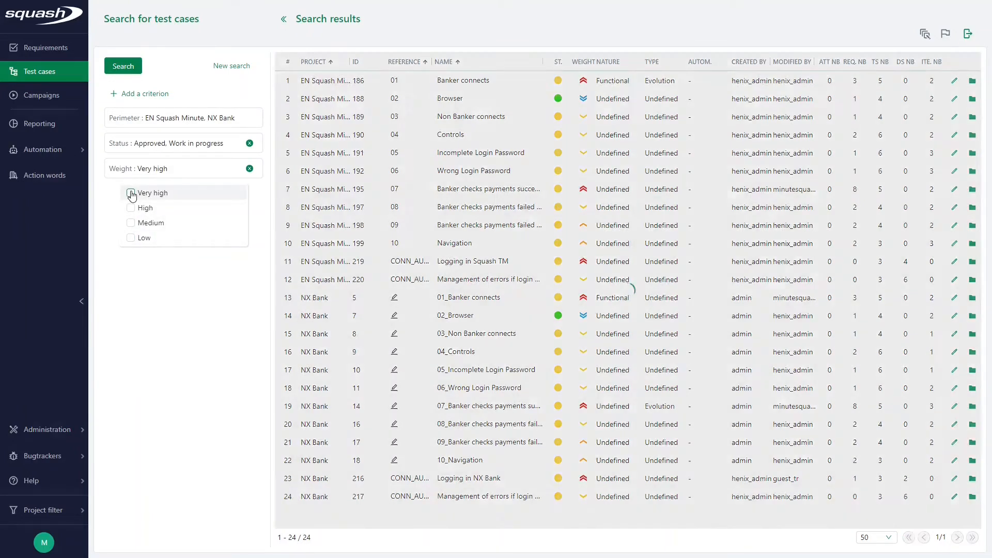
left_click(181, 169)
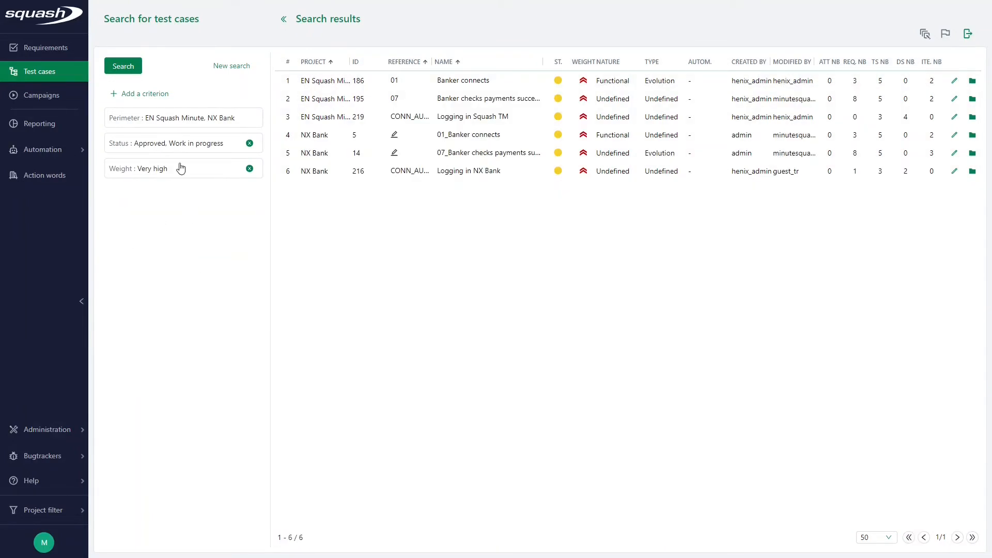
- Add a Name criterion with the text "banker" and update the search results
left_click(147, 93)
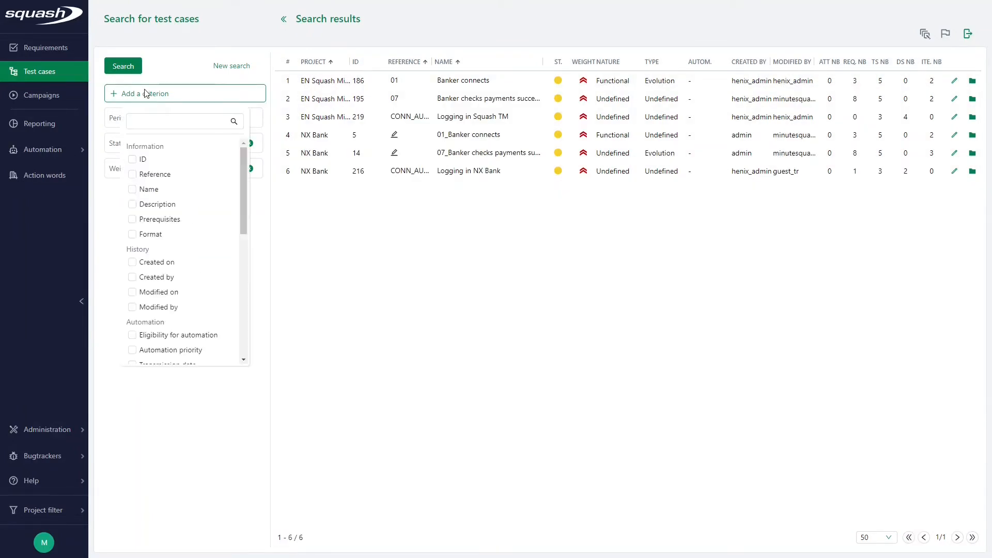
left_click(150, 194)
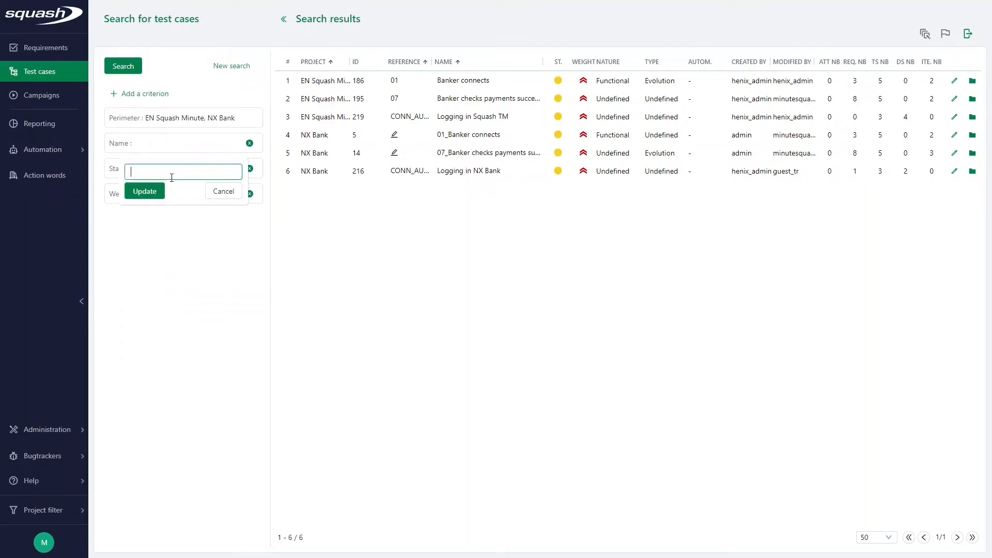
type("Banker")
left_click(145, 195)
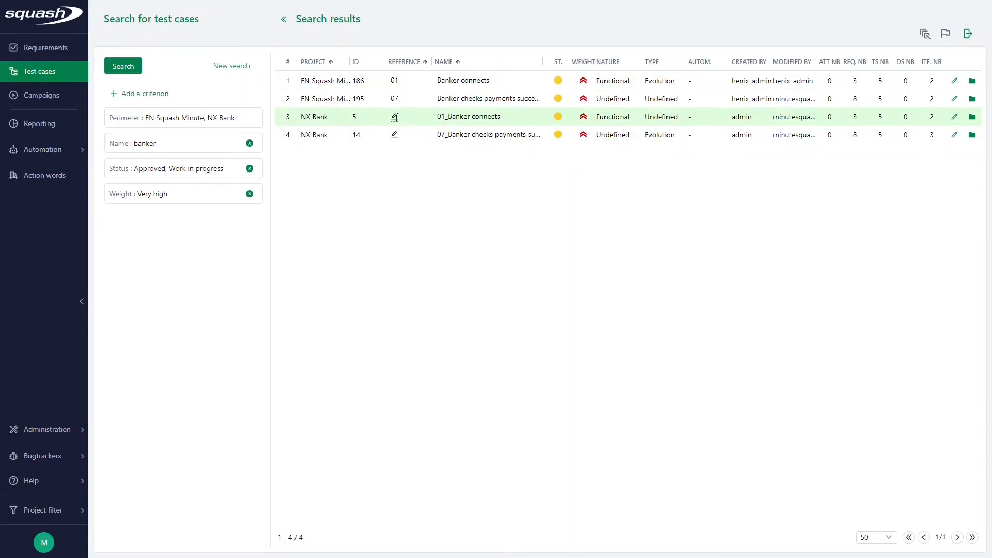
- Set the reference of NX Bank's 01_Banker connects to 02 and of its 07_Banker checks payments test case to 03
left_click(394, 116)
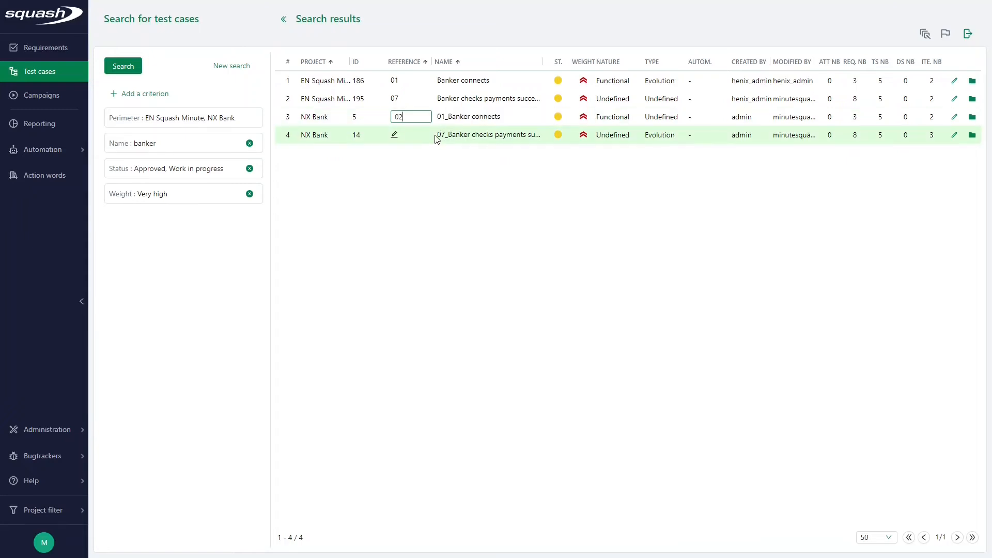
key("Return")
left_click(394, 134)
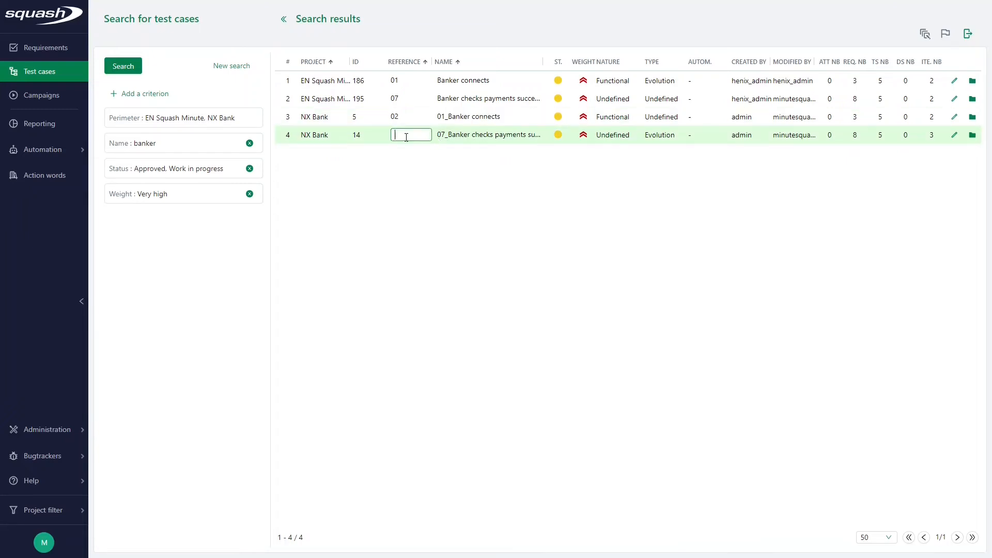
type("03")
key("Return")
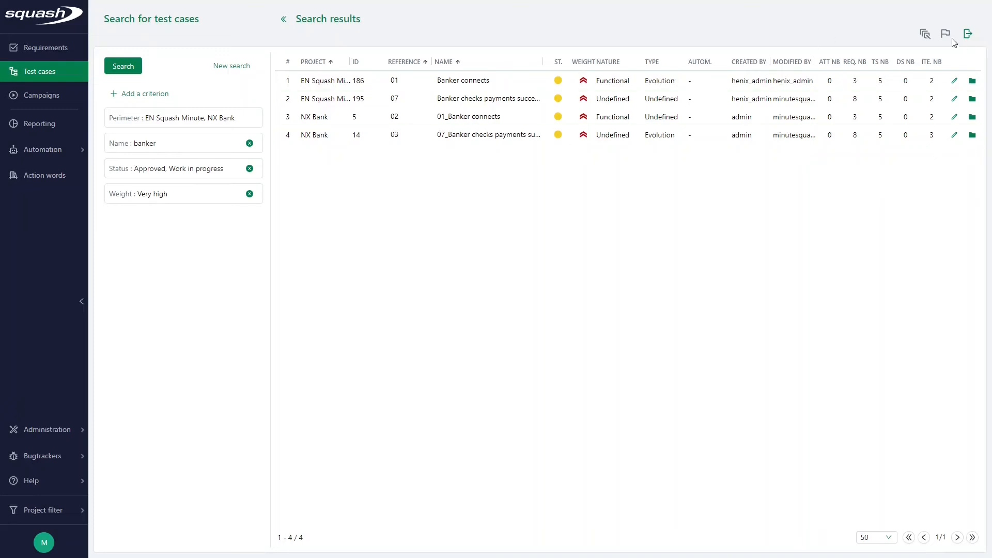
- Set the Type to Evolution in bulk for EN Squash Minute test case 07 and NX Bank's 01_Banker connects
left_click(283, 99)
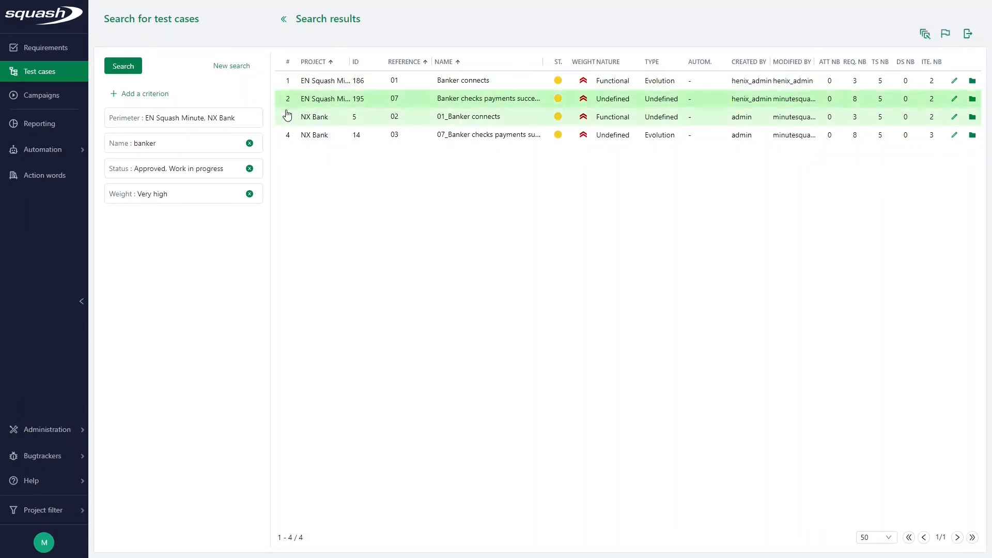
left_click(290, 121, "ctrl")
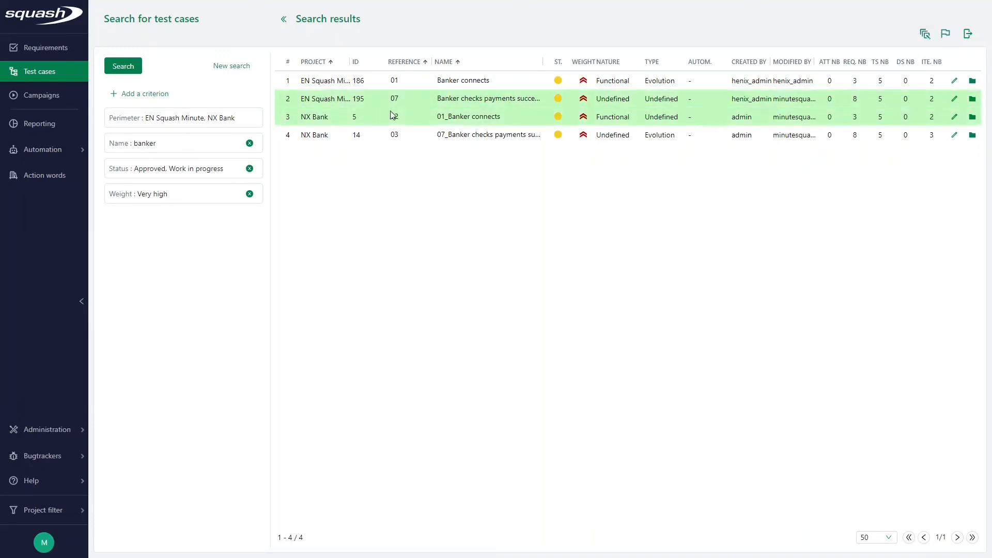
left_click(925, 35)
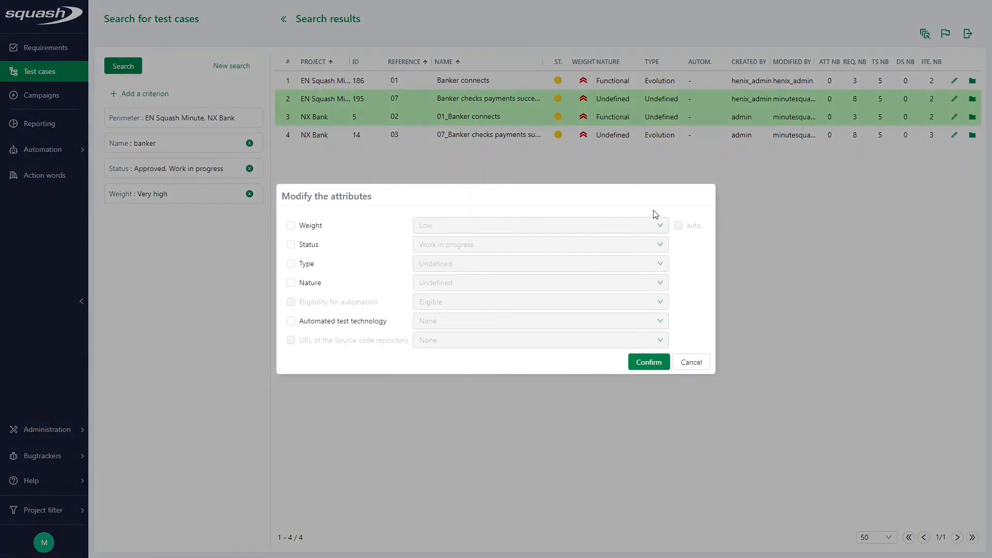
left_click(291, 264)
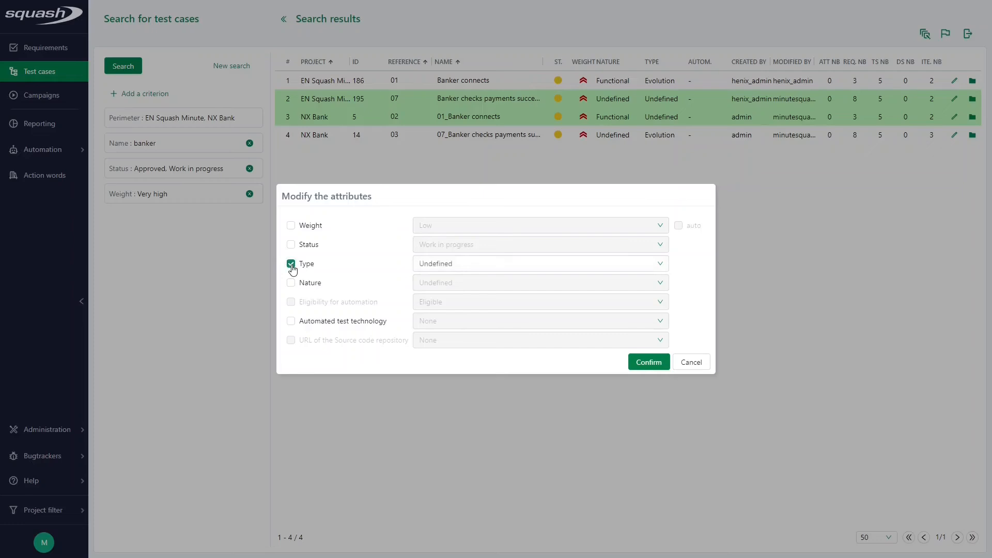
left_click(570, 266)
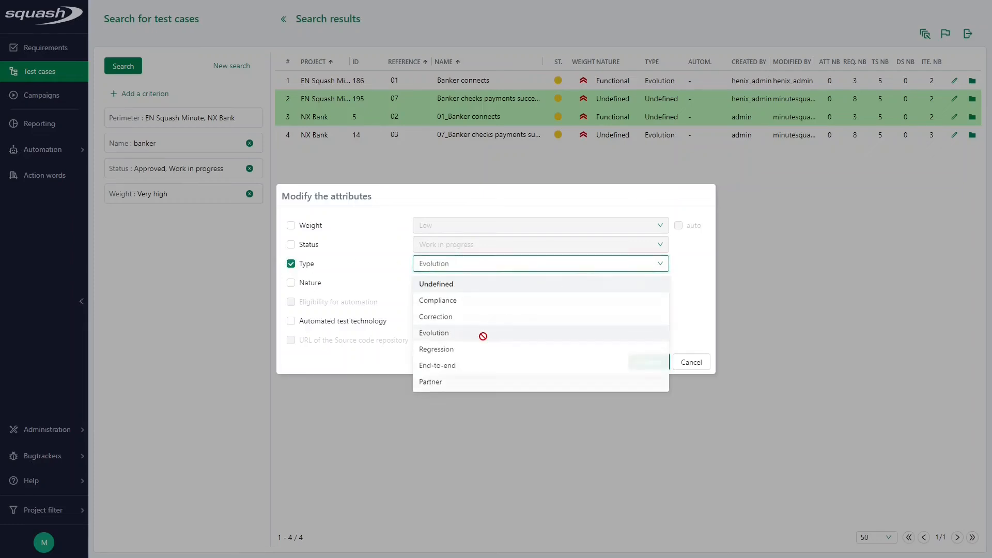
left_click(515, 333)
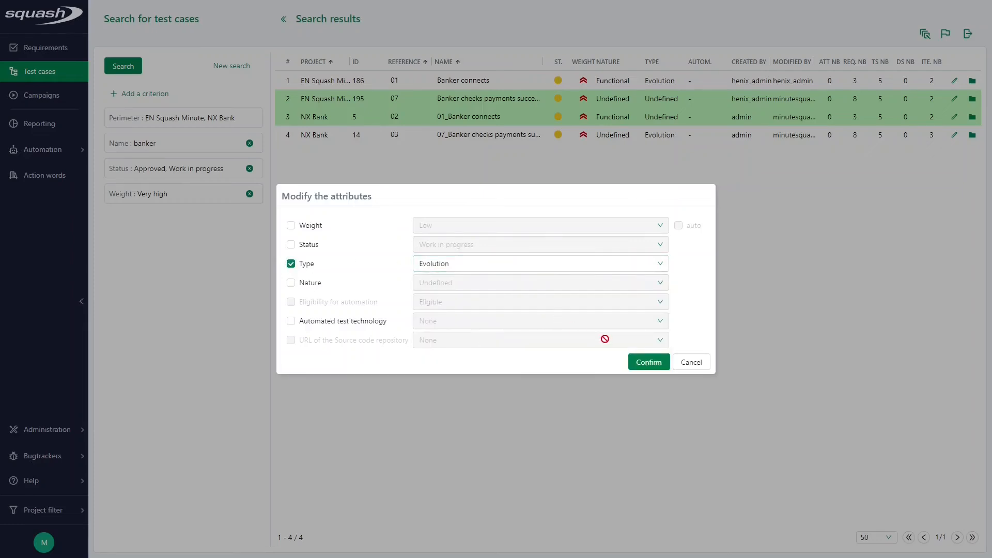
left_click(649, 362)
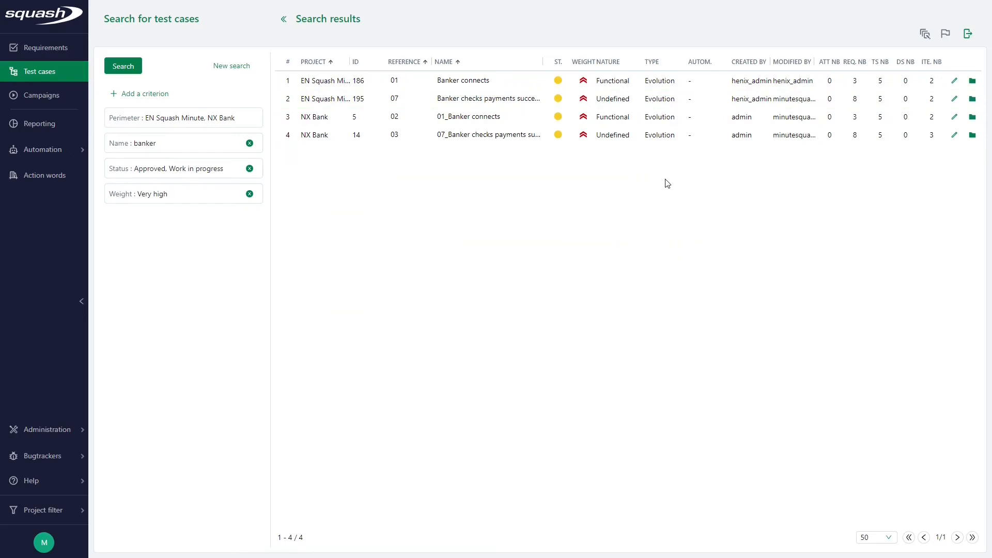
- Select EN Squash Minute test case 07 and NX Bank's 01_Banker connects, and view their bulk-editable attributes without changing any
left_click(290, 103)
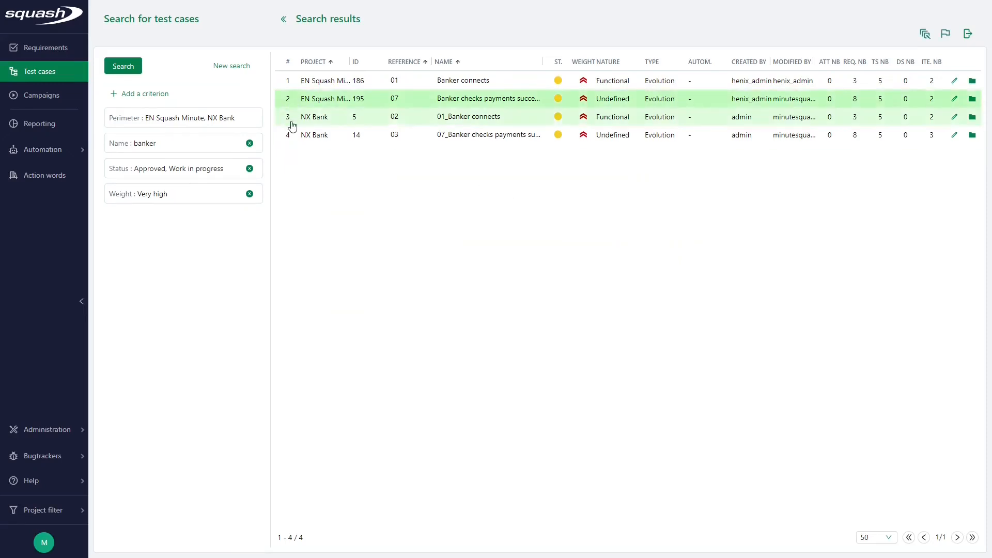
left_click(291, 123, "ctrl")
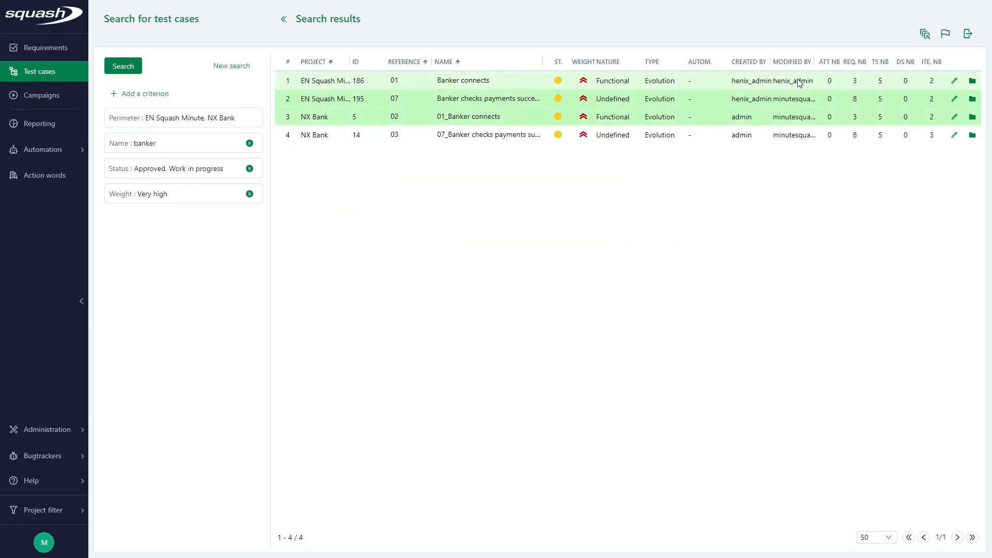
left_click(924, 35)
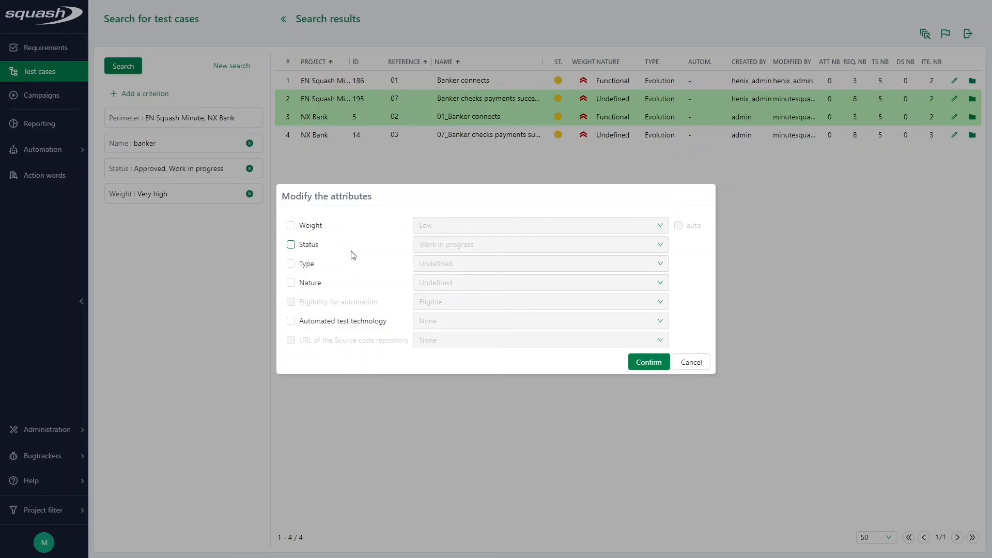
left_click(703, 366)
- Examine the export formats and options for the selected test cases, and close the export dialog without exporting
left_click(968, 35)
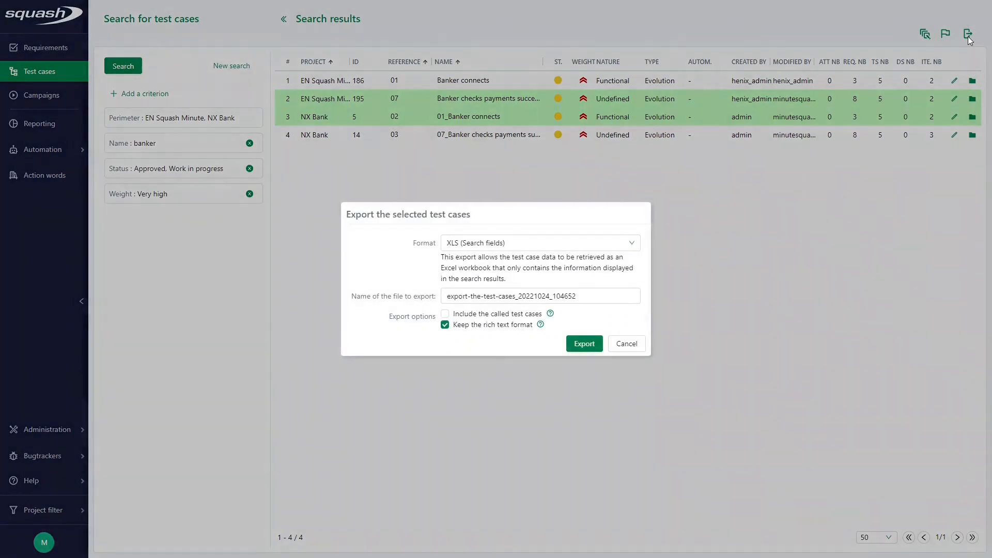
left_click(635, 244)
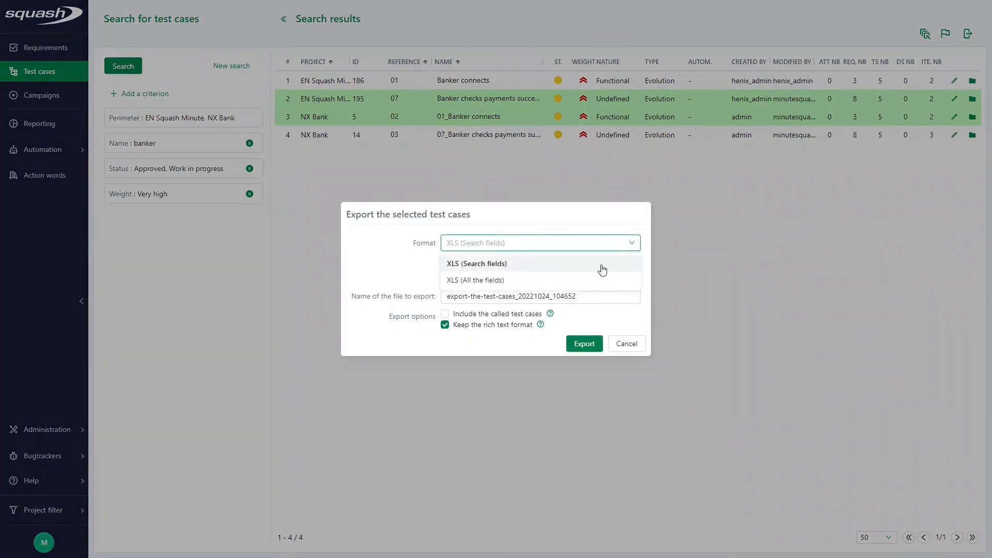
left_click(479, 306)
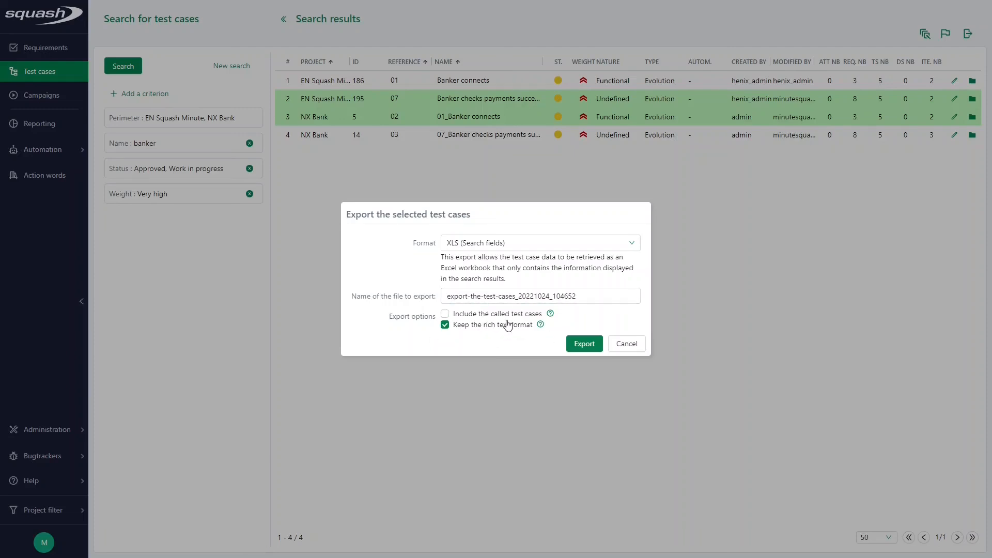
left_click(627, 344)
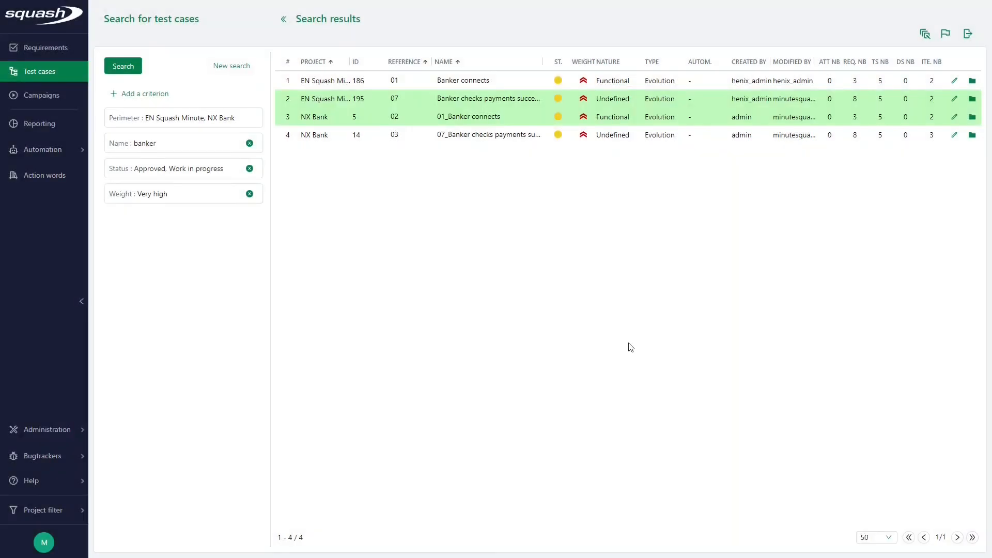